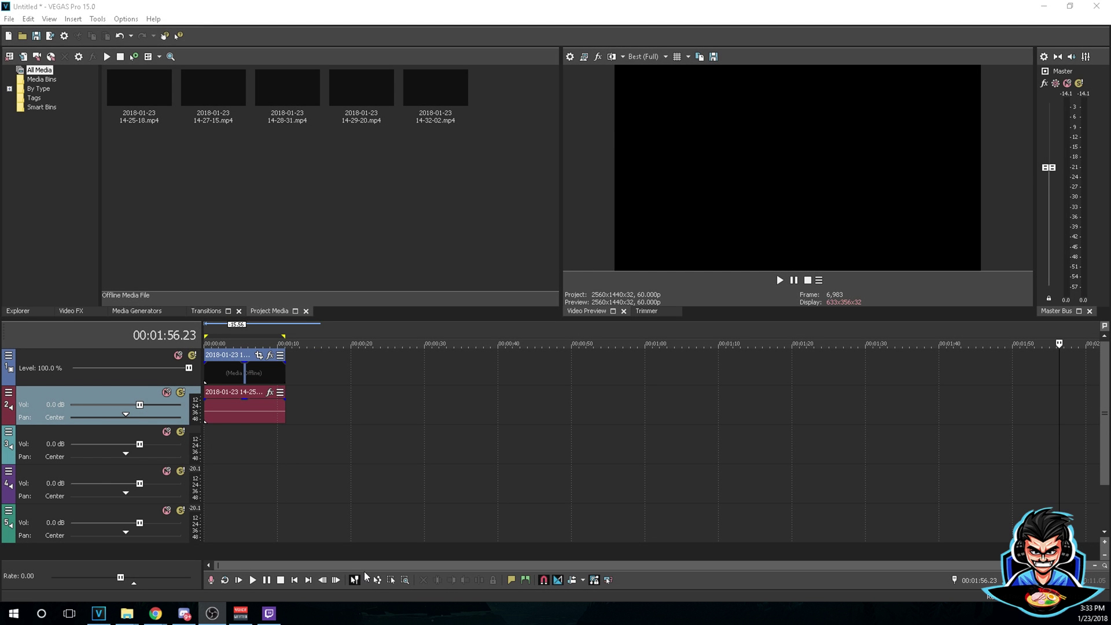
Step: Check the YouTube player's quality menu, which shows 1440p60 as current, then return to VEGAS
mouse_move(155, 613)
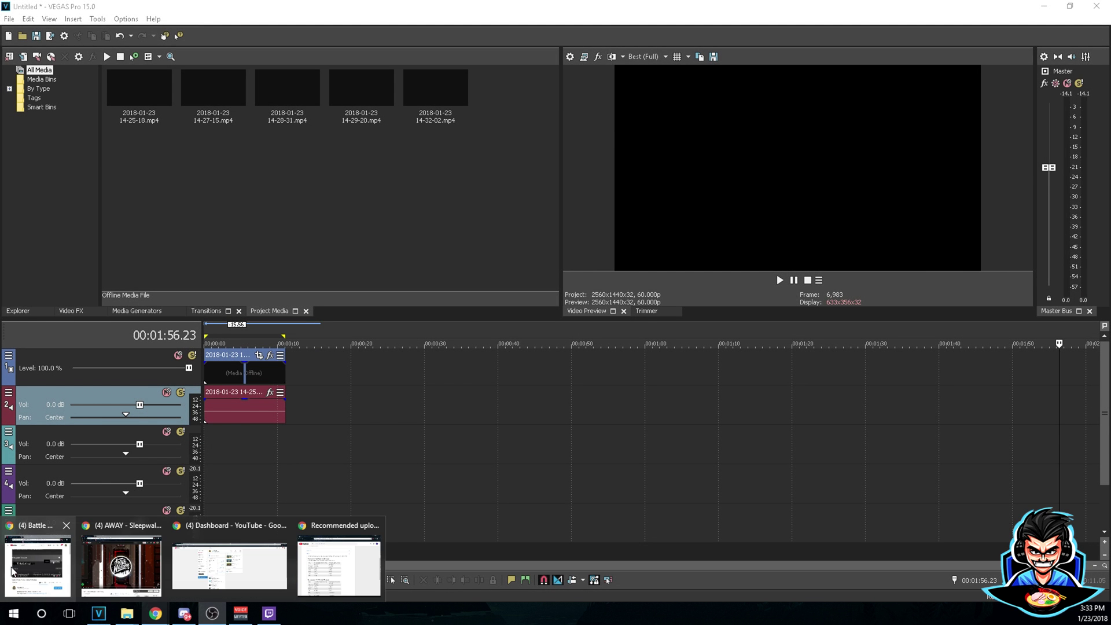
click(12, 571)
click(893, 339)
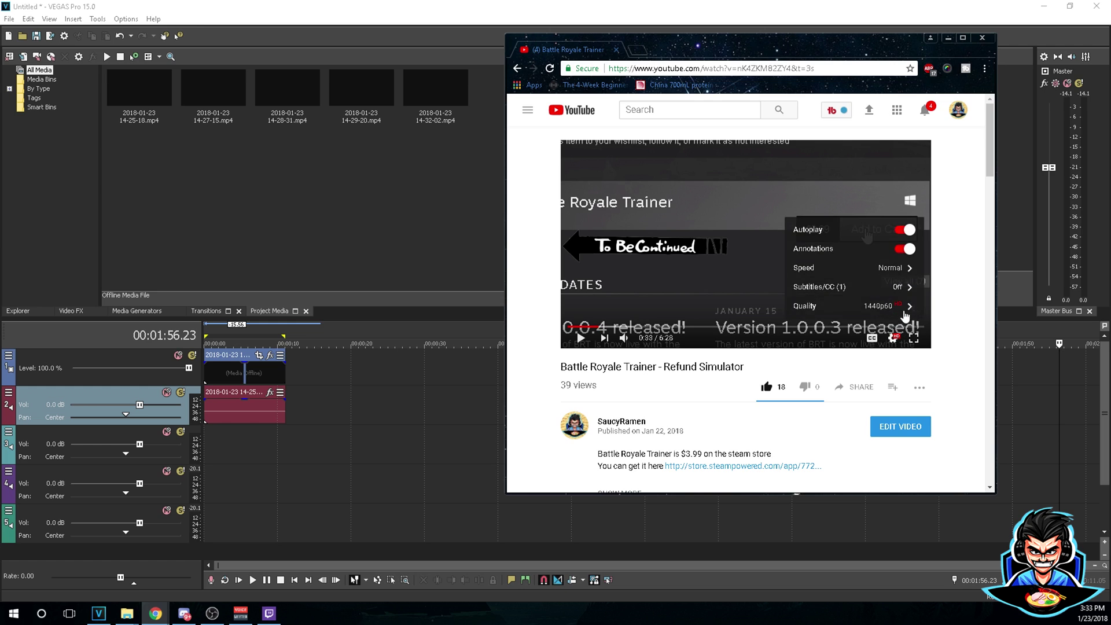
click(891, 313)
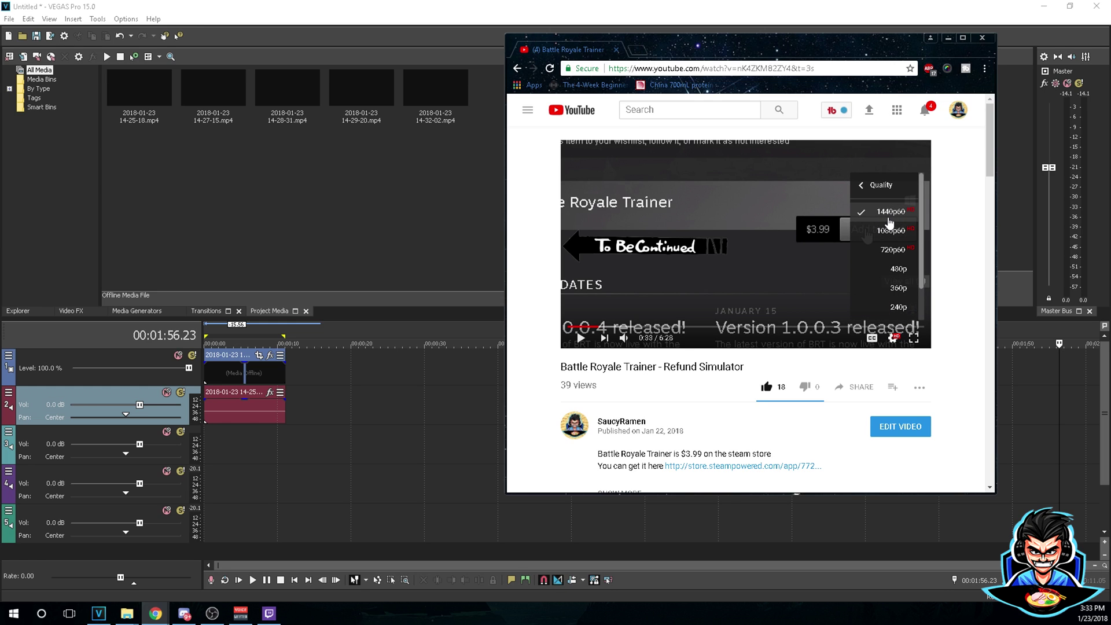
click(901, 23)
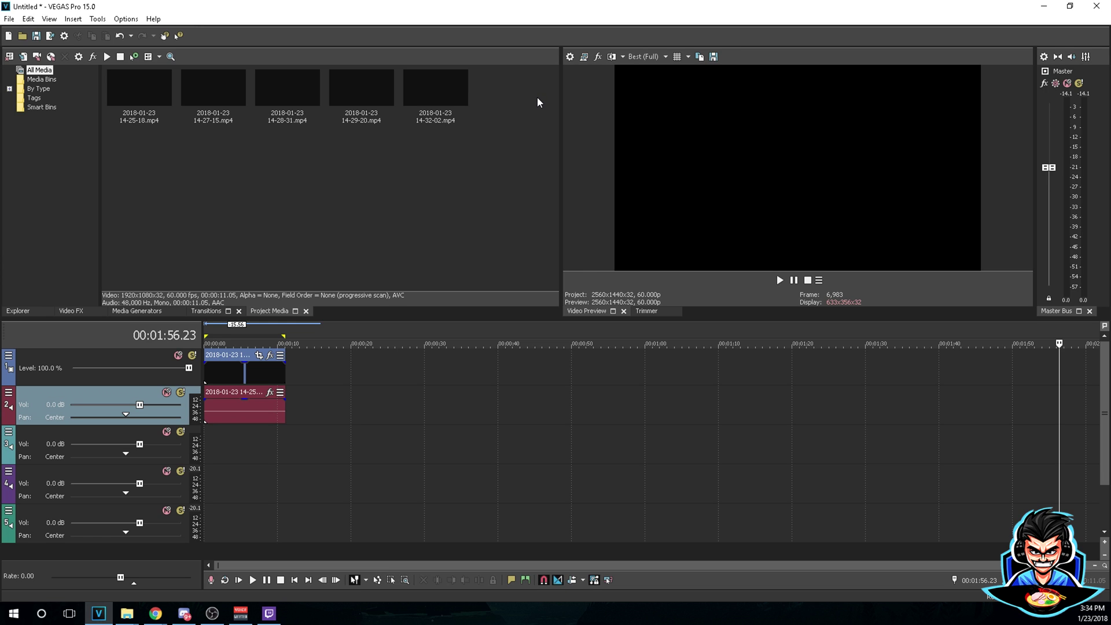
Step: Open Project Properties, showing the Youtube1440p template at 2,560×1,440 and 60 fps
click(571, 57)
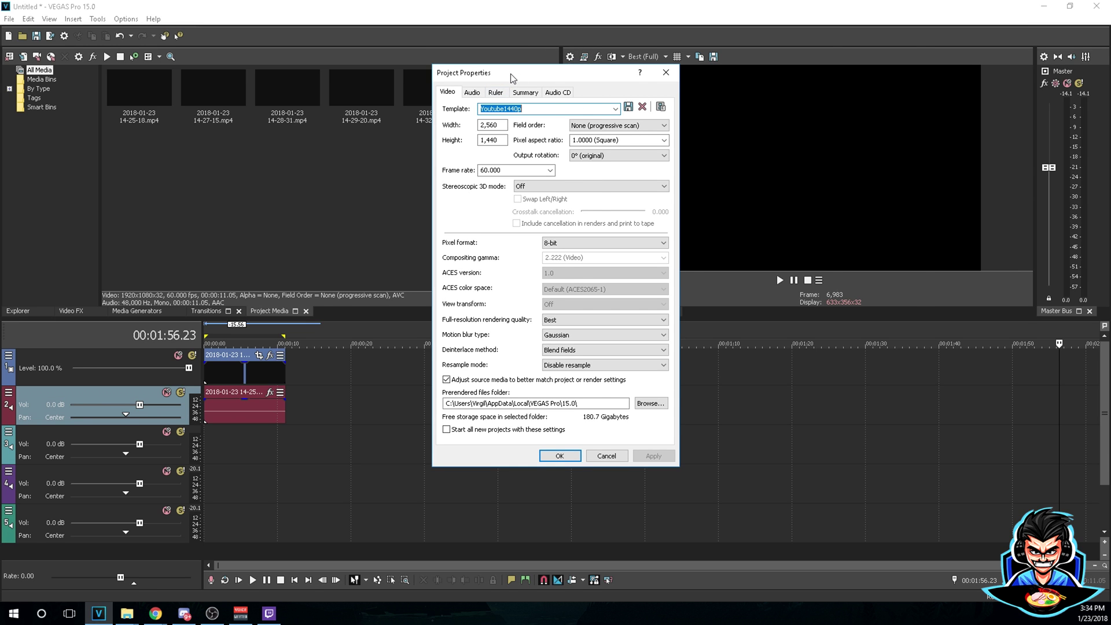
drag(510, 75, 752, 64)
click(856, 98)
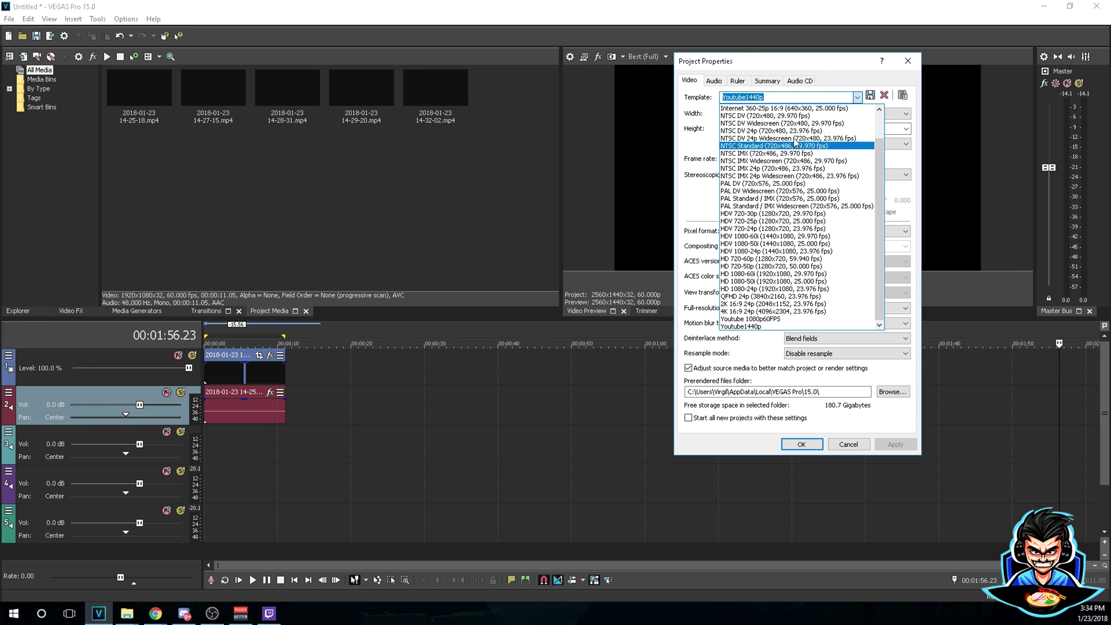
click(811, 69)
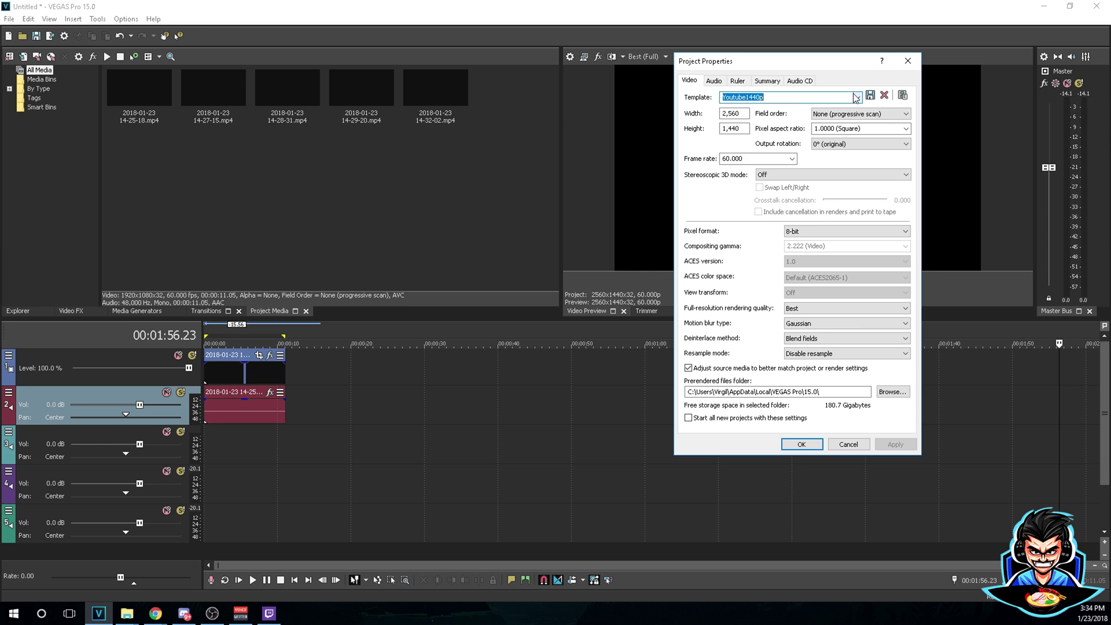
click(787, 444)
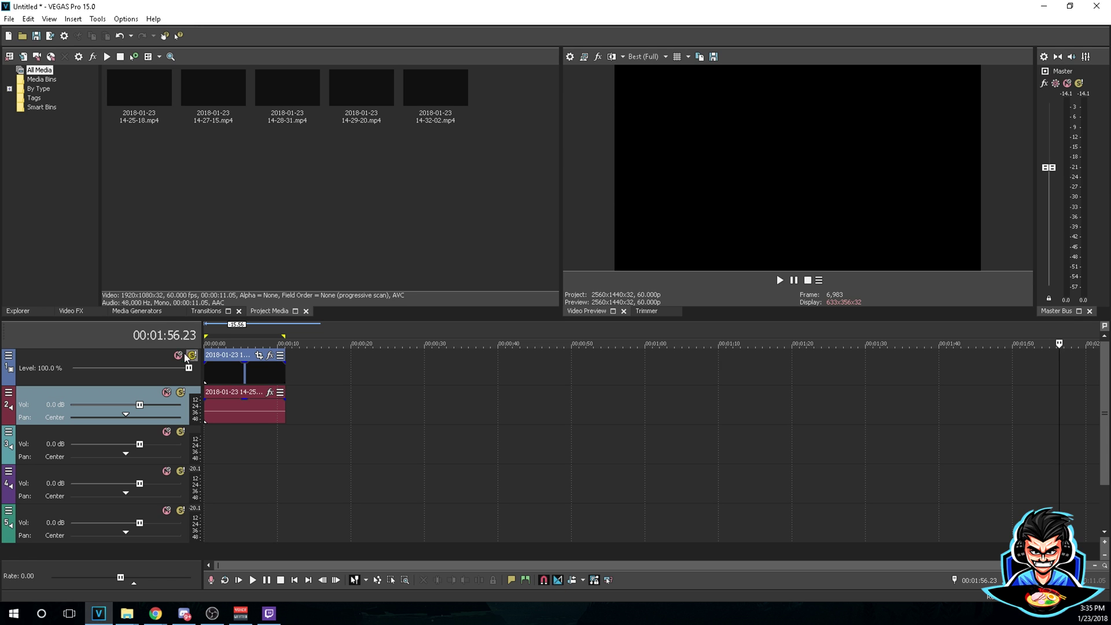
Step: In Render As, pick the MAGIX AVC/AAC MP4 '1440p 60FPS' template and customize it
click(10, 19)
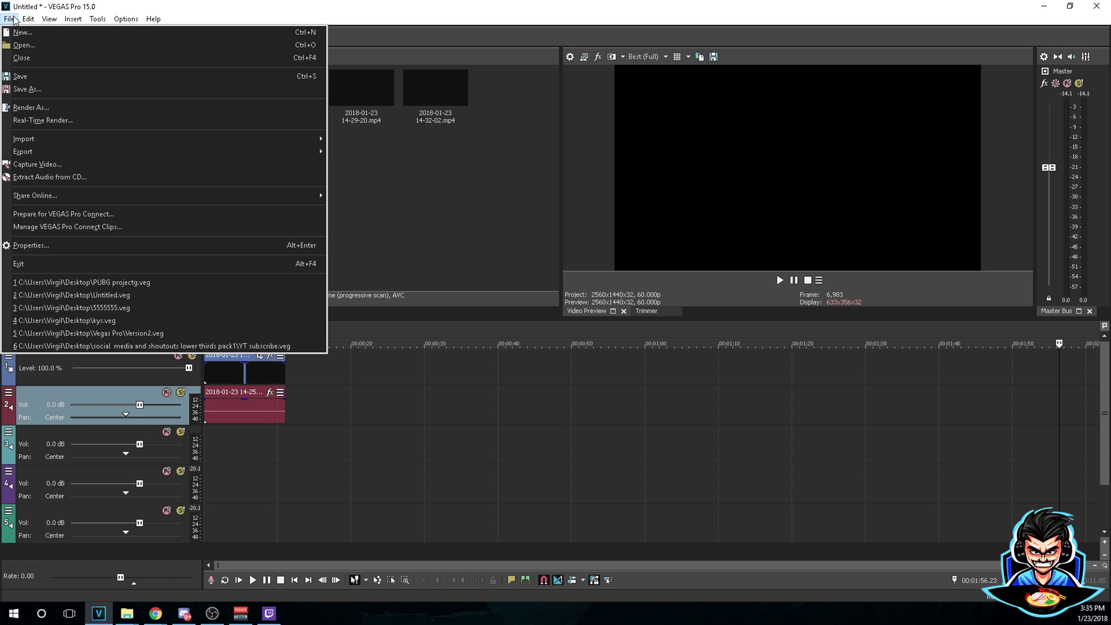
click(76, 108)
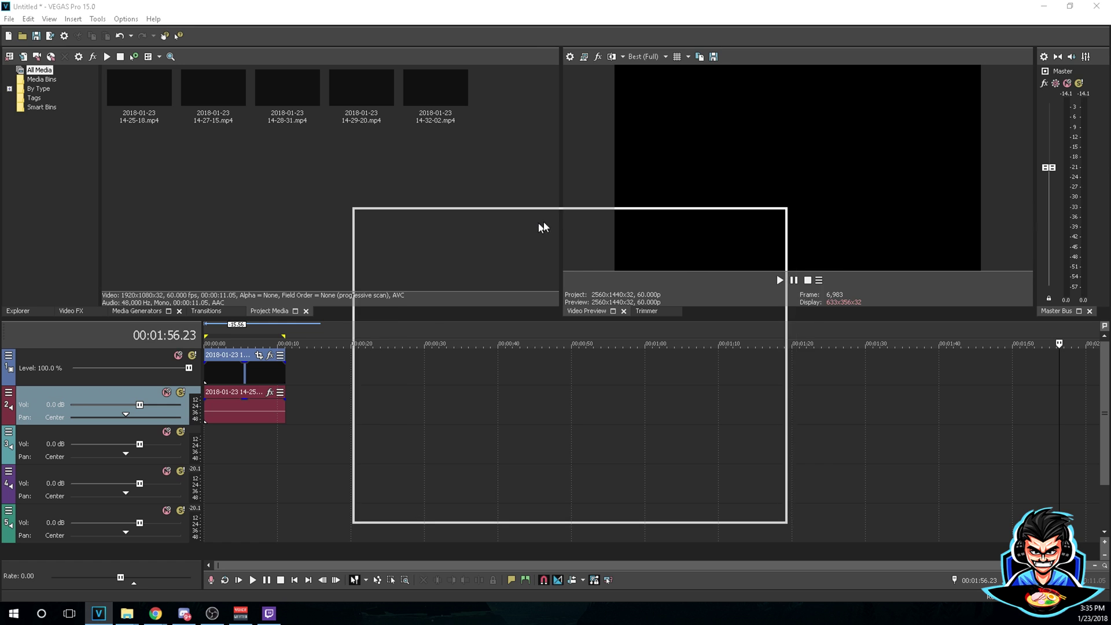
drag(554, 172, 546, 137)
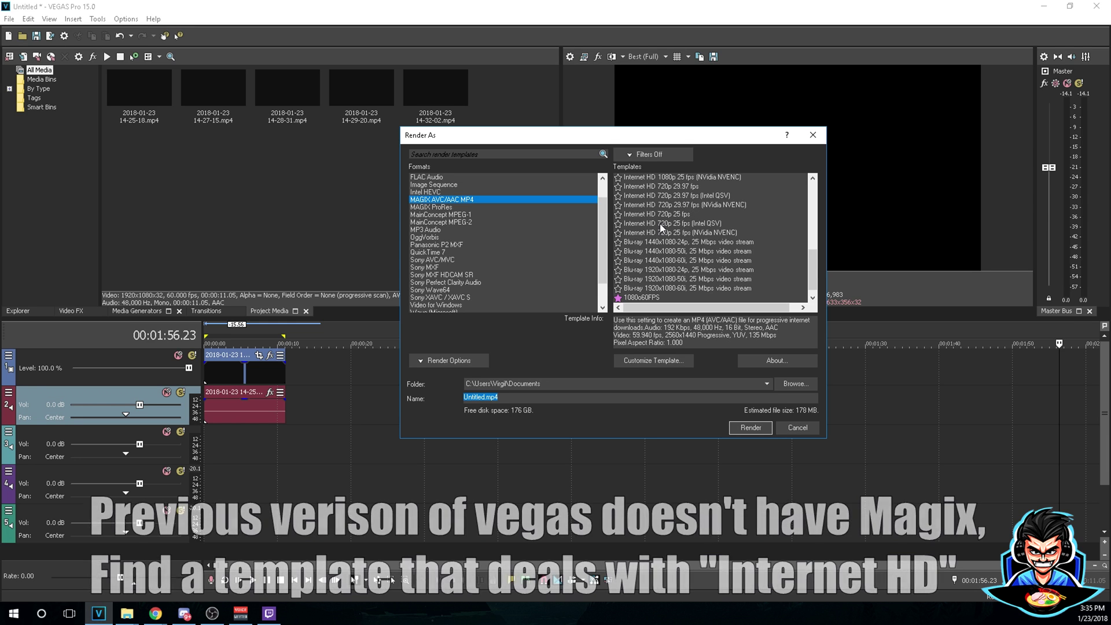
click(644, 302)
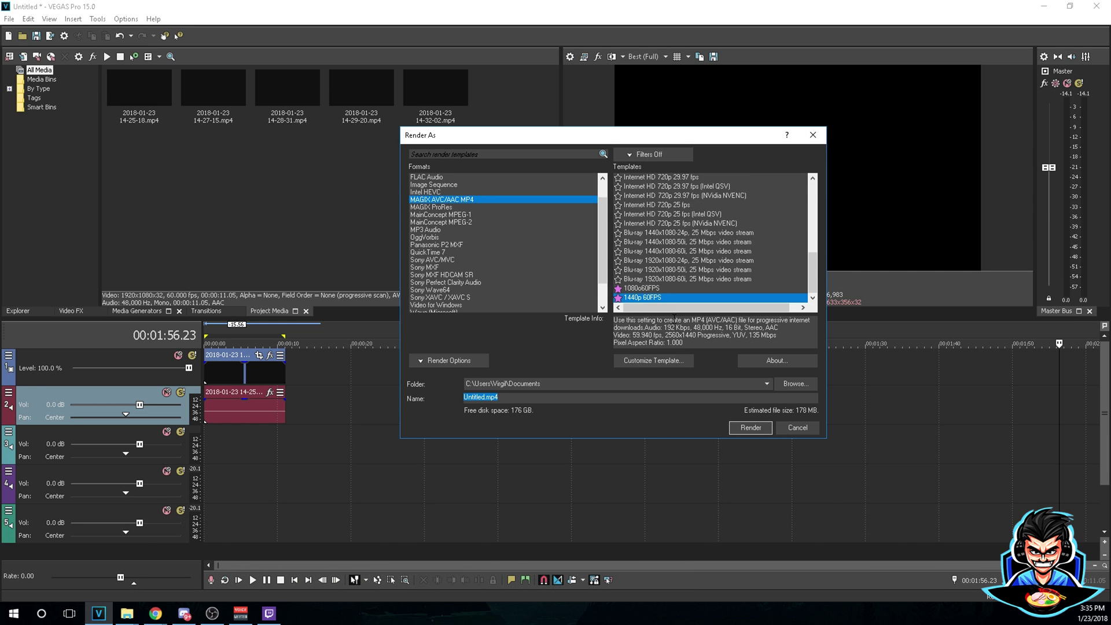
click(661, 361)
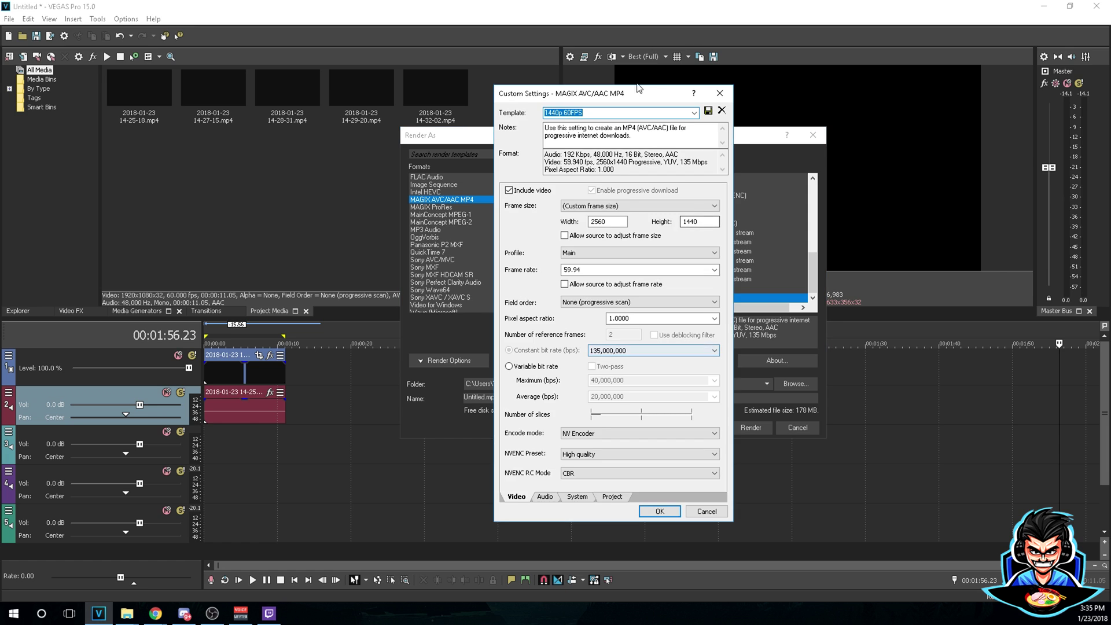
Step: Set the template's video frame rate to 59.94 after an unsuccessful attempt to type 60
drag(606, 94, 842, 90)
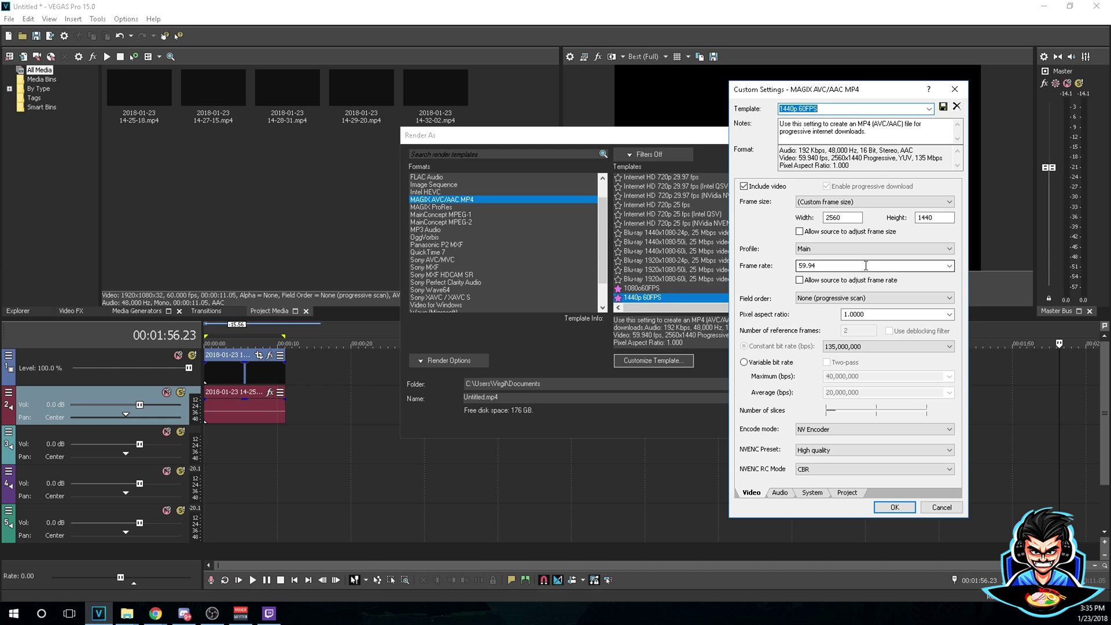
click(949, 265)
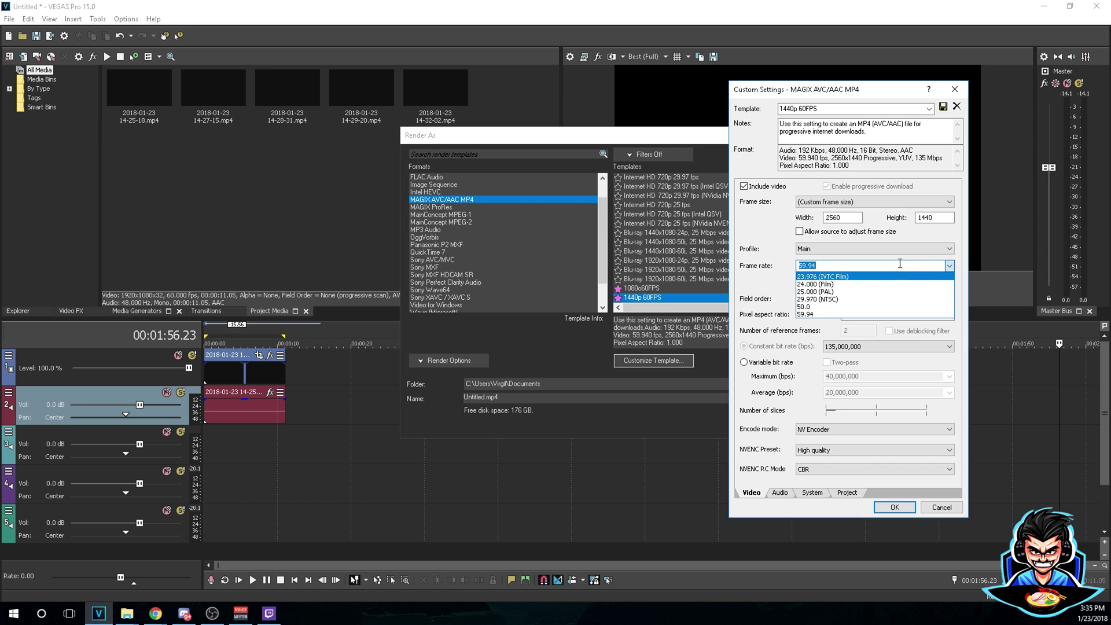
click(900, 263)
text(60)
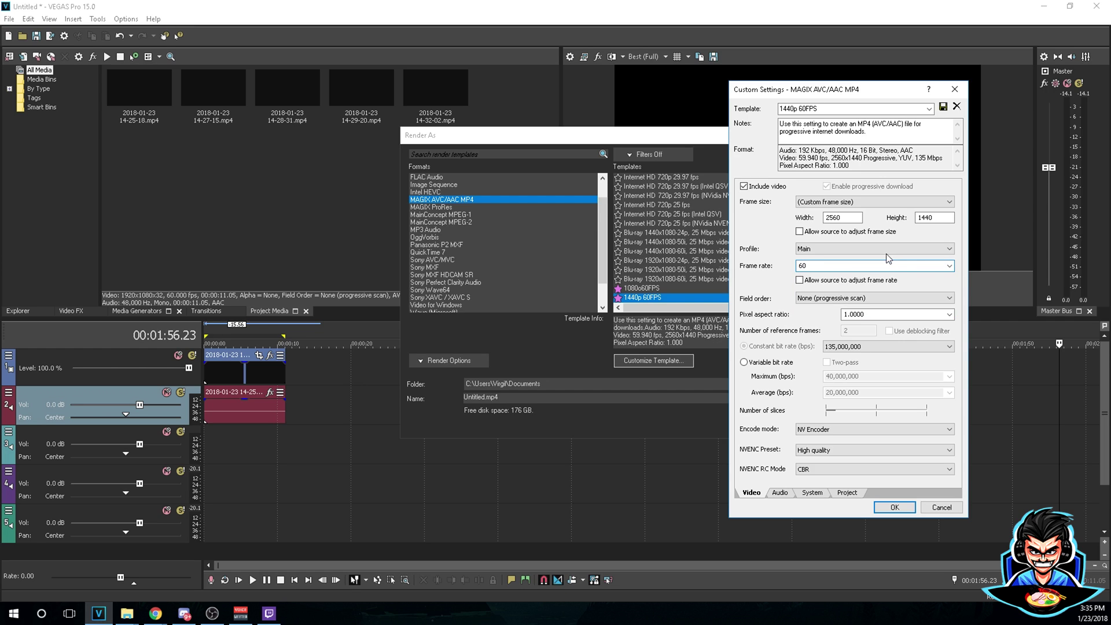
click(844, 298)
click(824, 317)
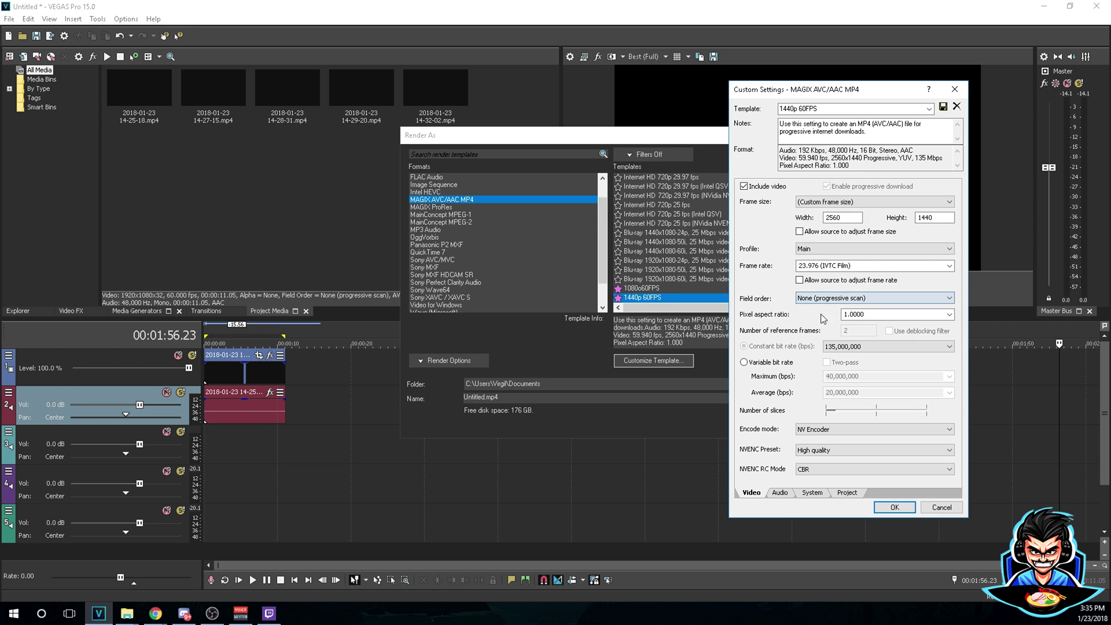
click(868, 265)
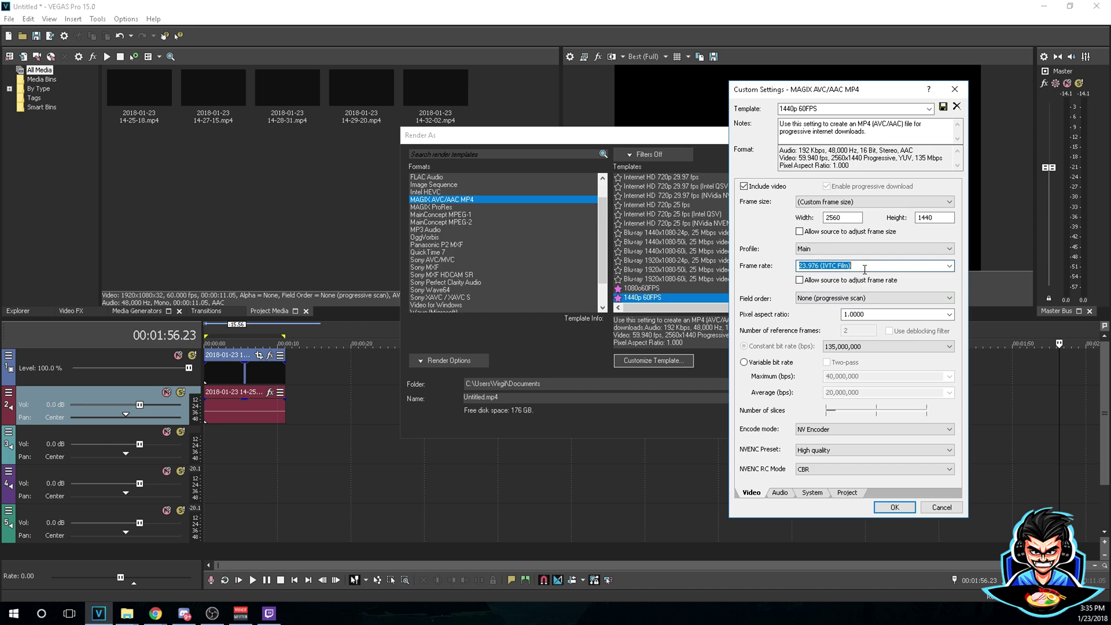
click(950, 268)
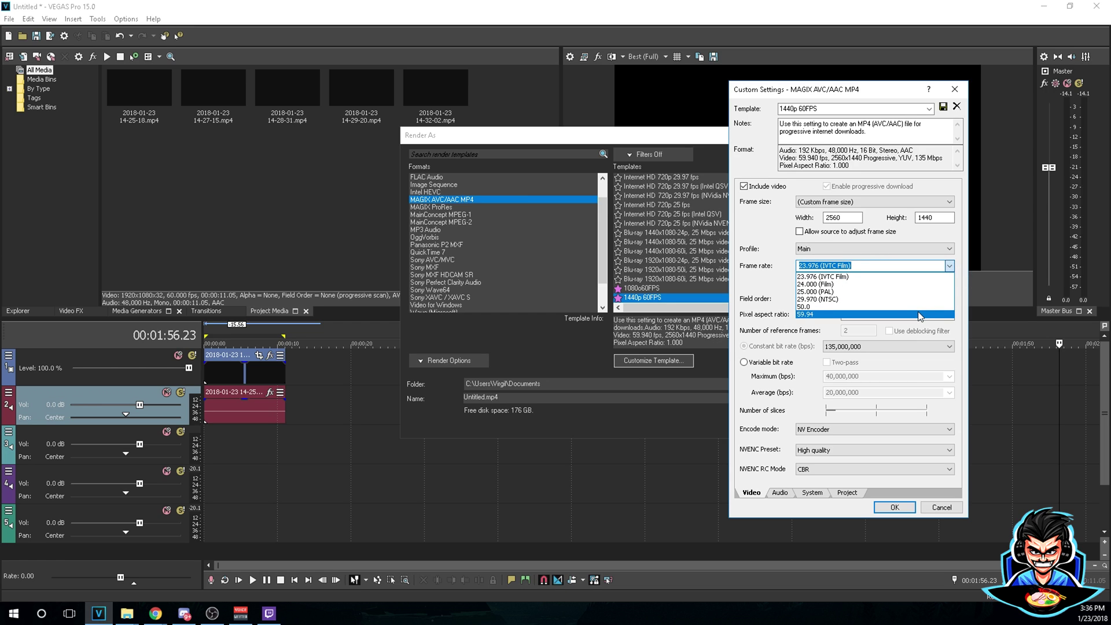
click(920, 316)
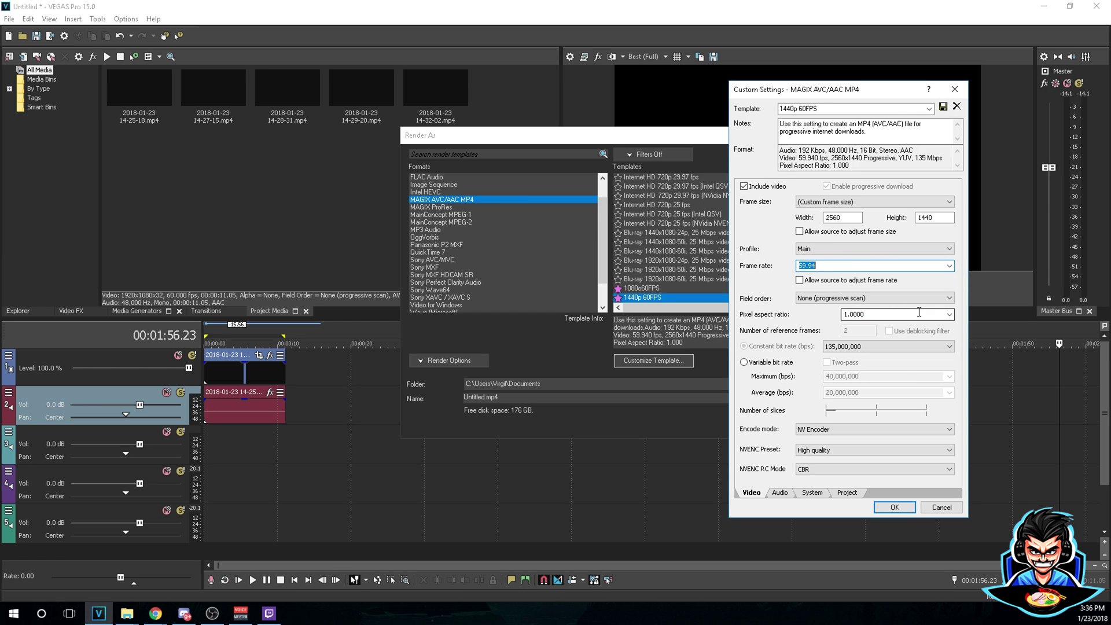
Step: Keep NV Encoder as encode mode and check audio at 48,000 Hz, 192,000 bps
click(841, 431)
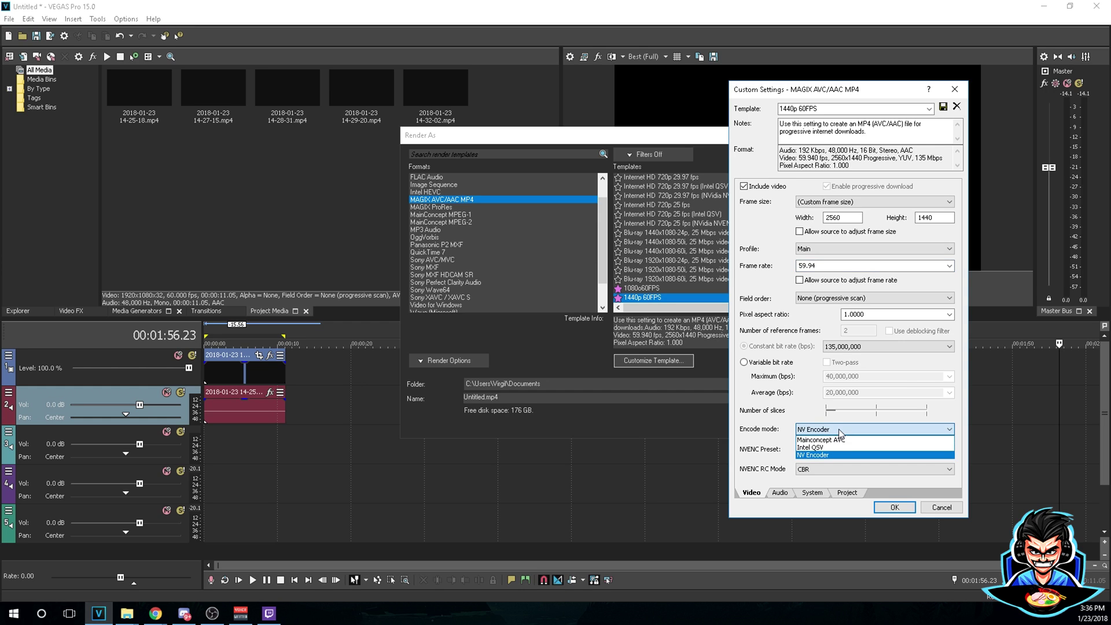
click(822, 455)
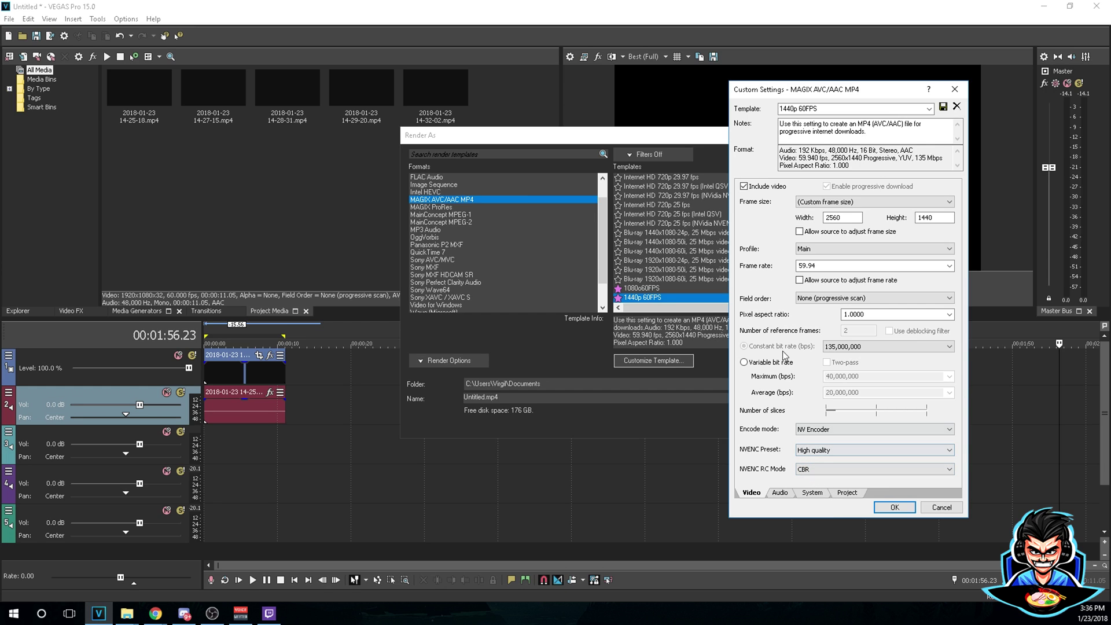
click(784, 491)
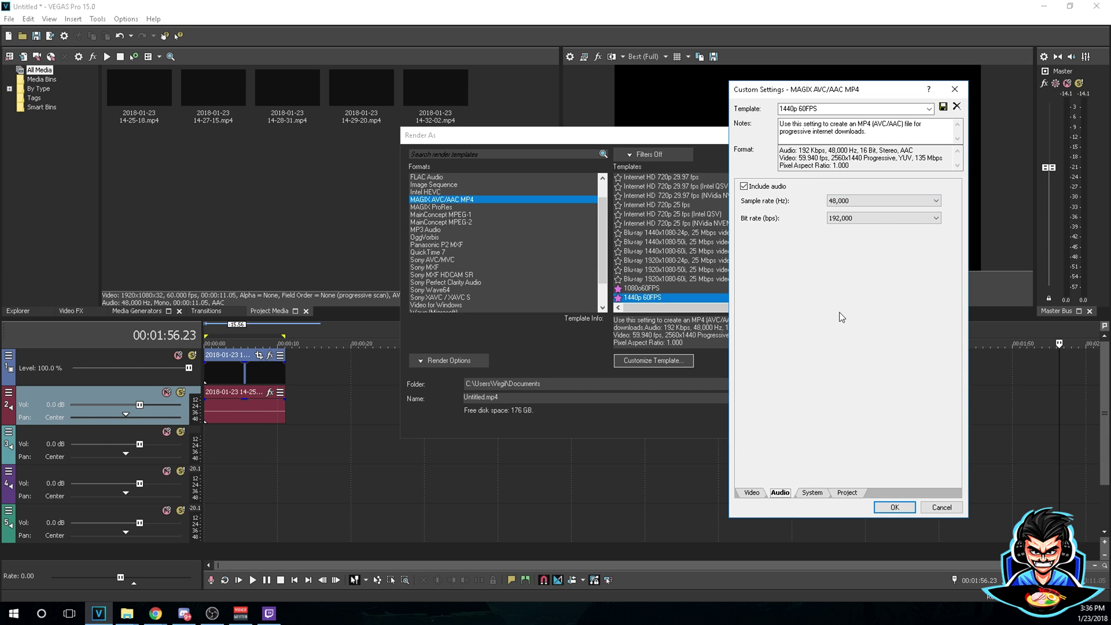
Step: Review the System and Project tabs, then accept the custom template settings
click(814, 493)
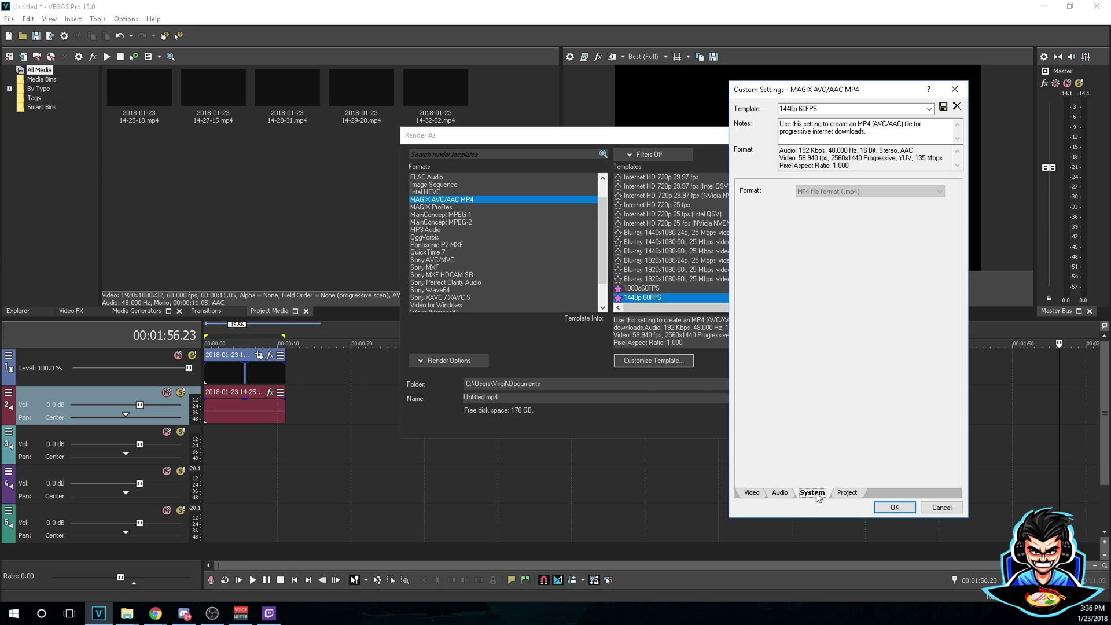
click(847, 493)
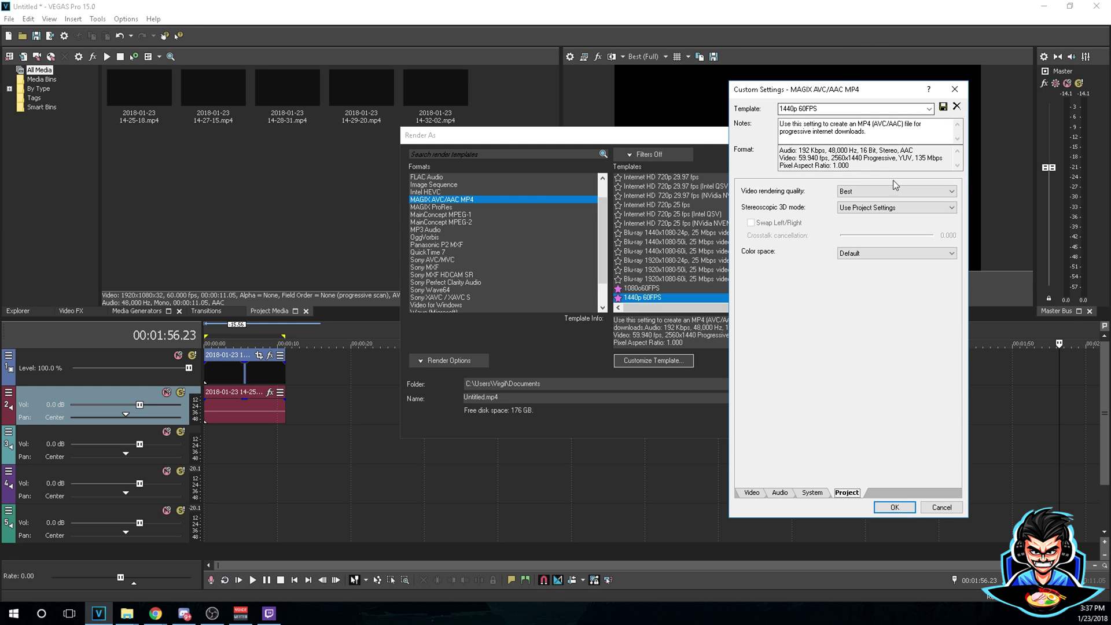
click(892, 508)
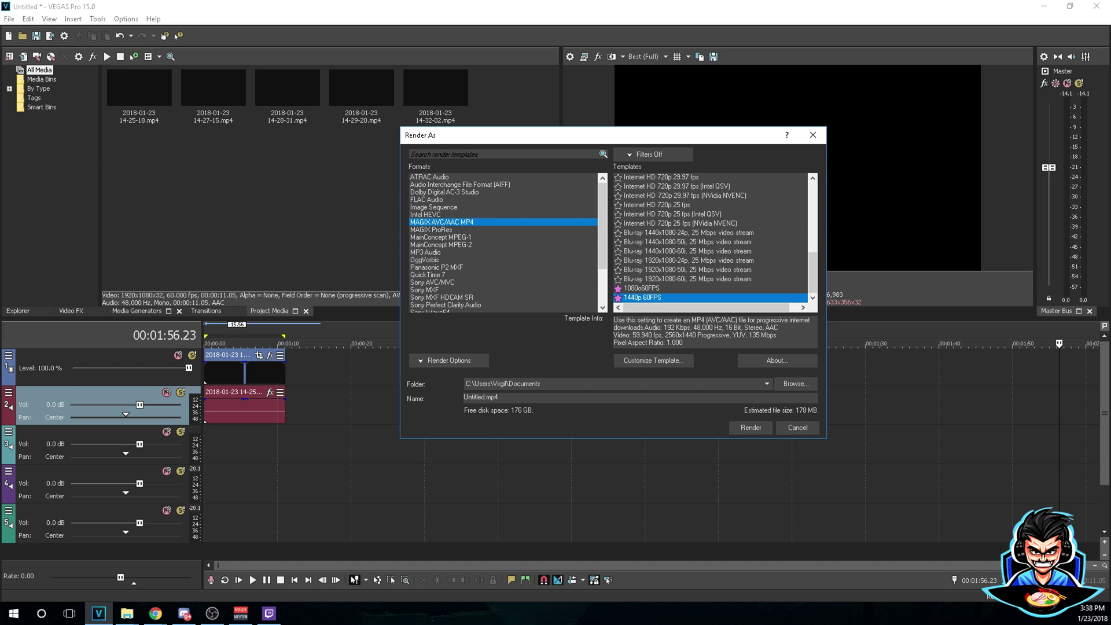
Step: Render the project to Untitled.mp4 in Documents using the '1440p 60FPS' template
click(760, 427)
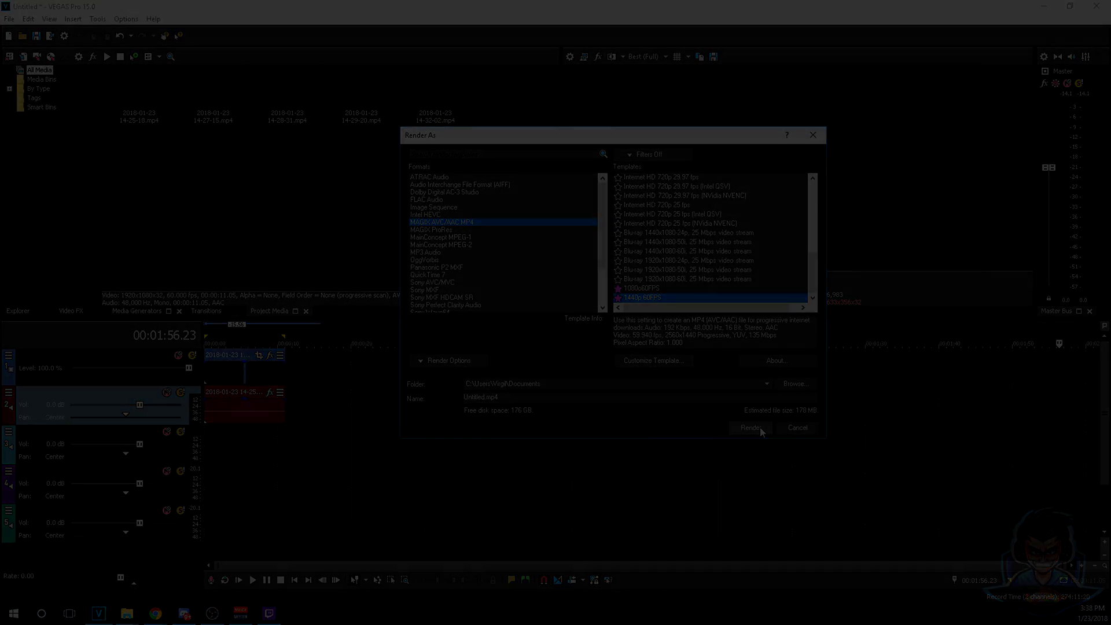